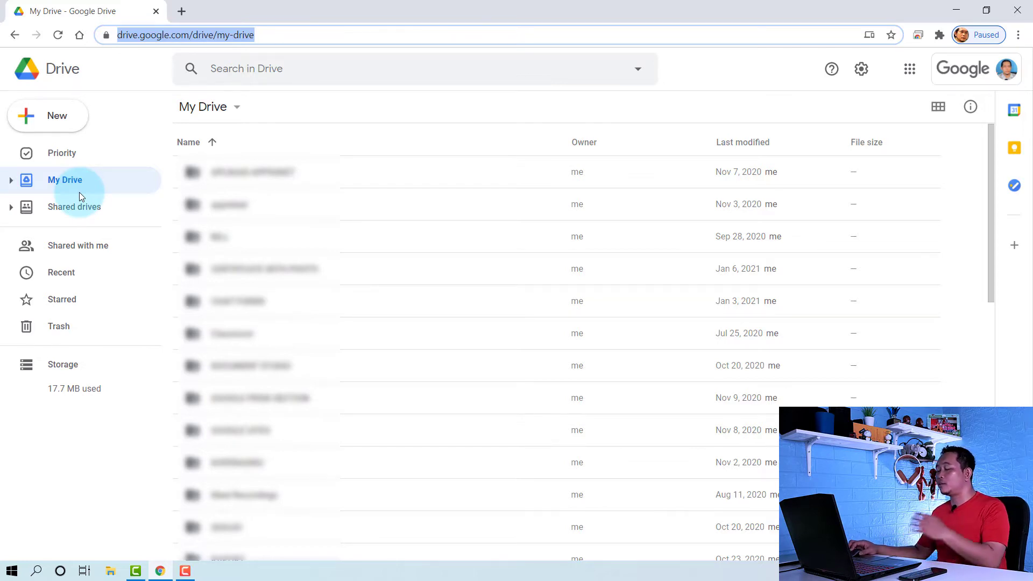
{"action": "right_click", "coordinate": [259, 173]}
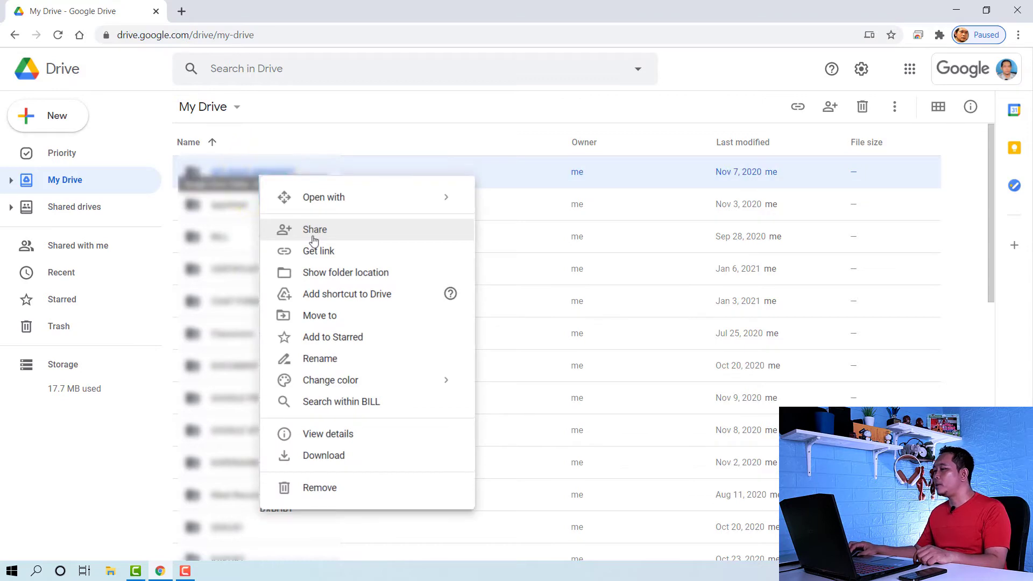
{"action": "left_click", "coordinate": [393, 236]}
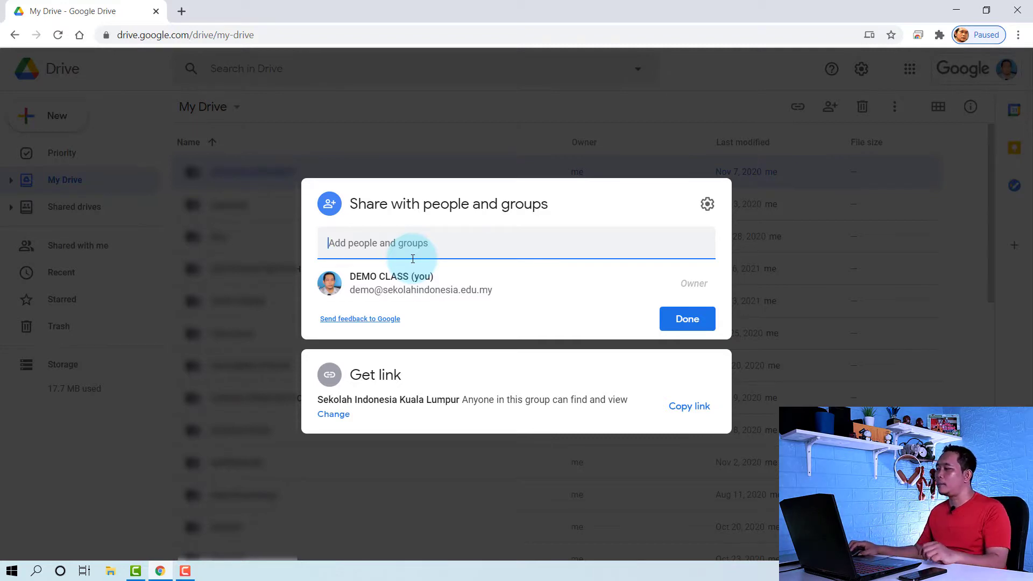
{"action": "left_click", "coordinate": [415, 478]}
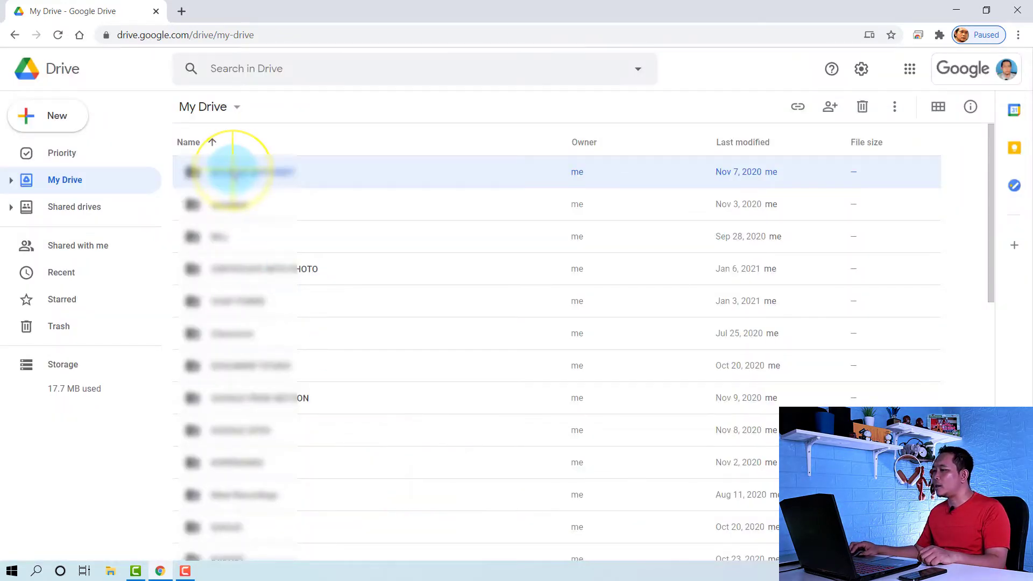
{"action": "right_click", "coordinate": [232, 171]}
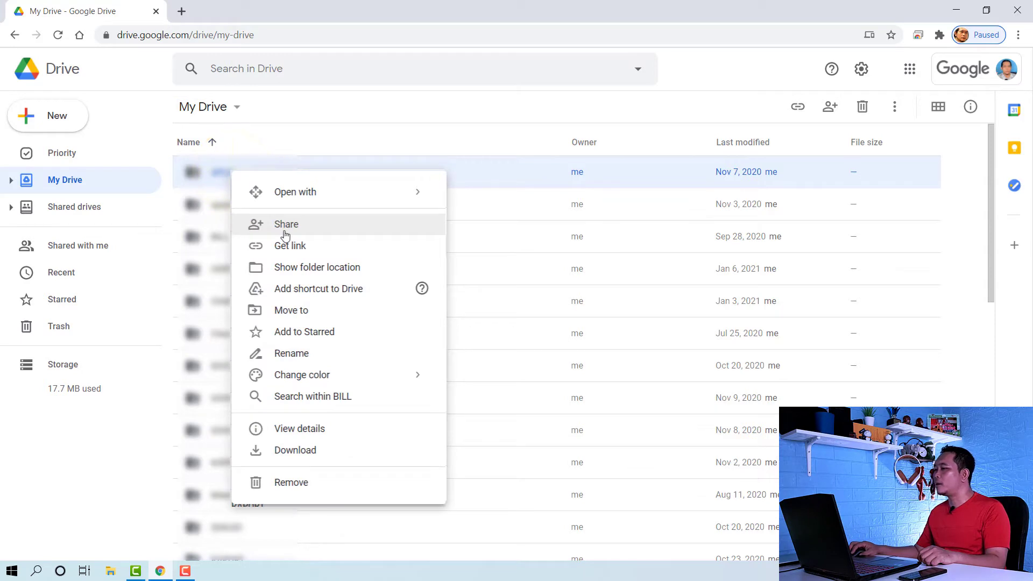
{"action": "left_click", "coordinate": [285, 243]}
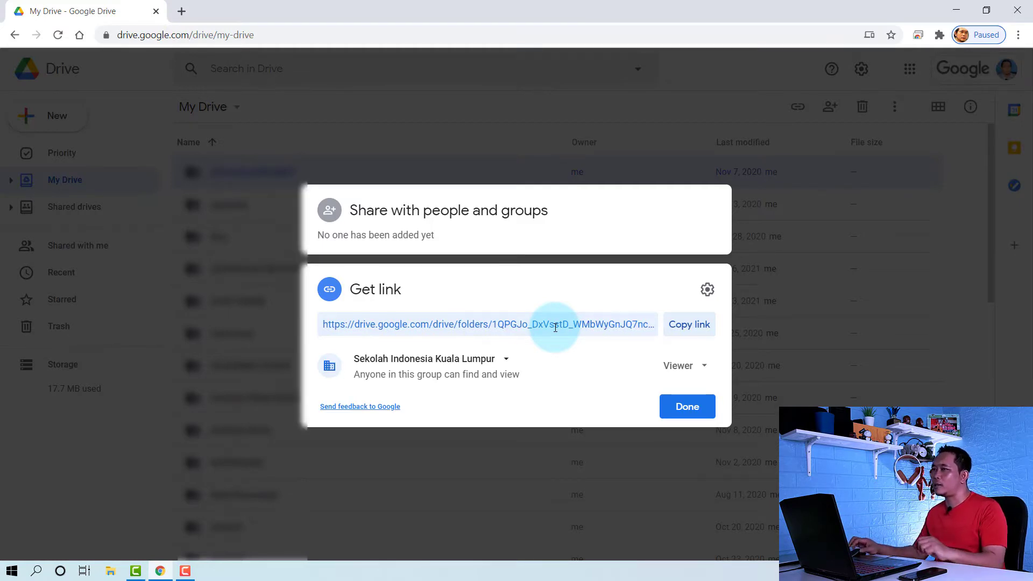
{"action": "left_click", "coordinate": [532, 446]}
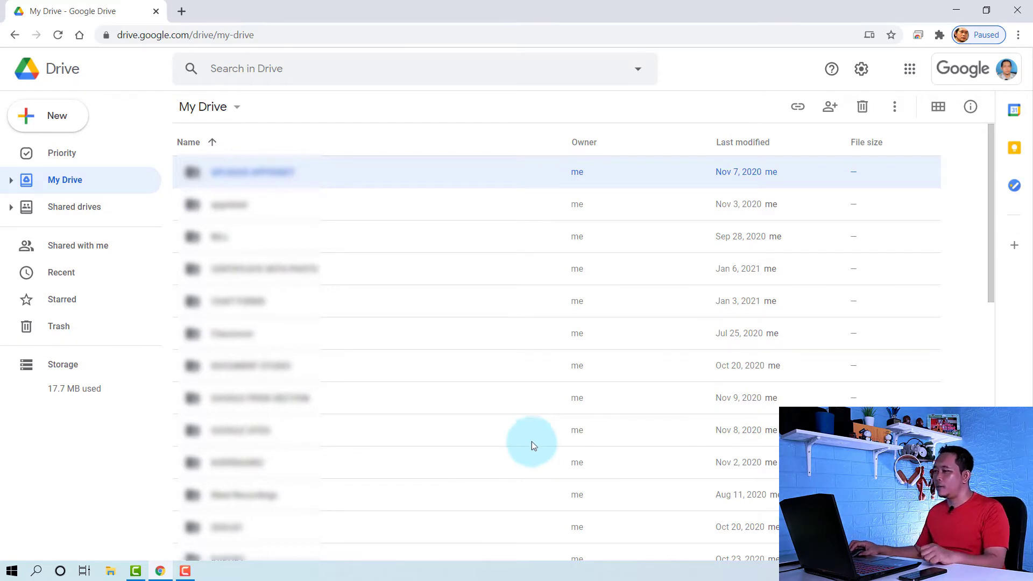
Clear the folder selection and go to the Shared drives page listing the 75-member drive
{"action": "left_click", "coordinate": [129, 439]}
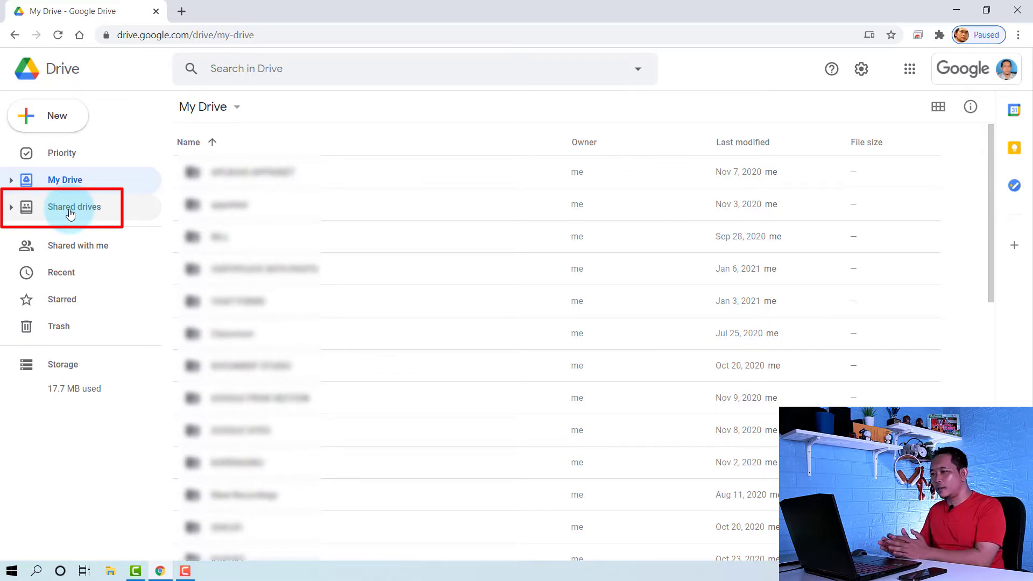
{"action": "left_click", "coordinate": [70, 213]}
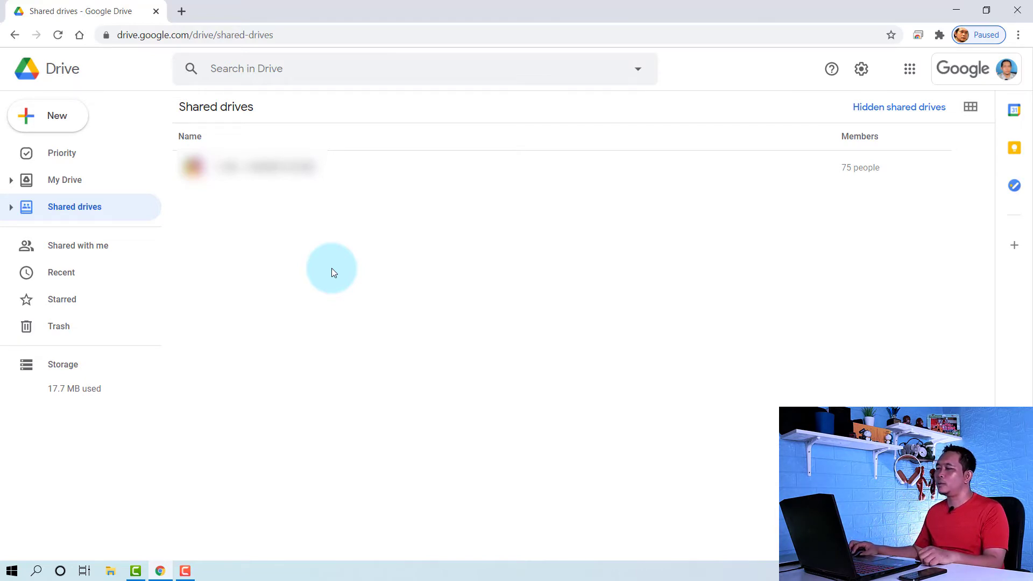
Create a new shared drive named 'TEST' in uppercase
{"action": "left_click", "coordinate": [63, 115]}
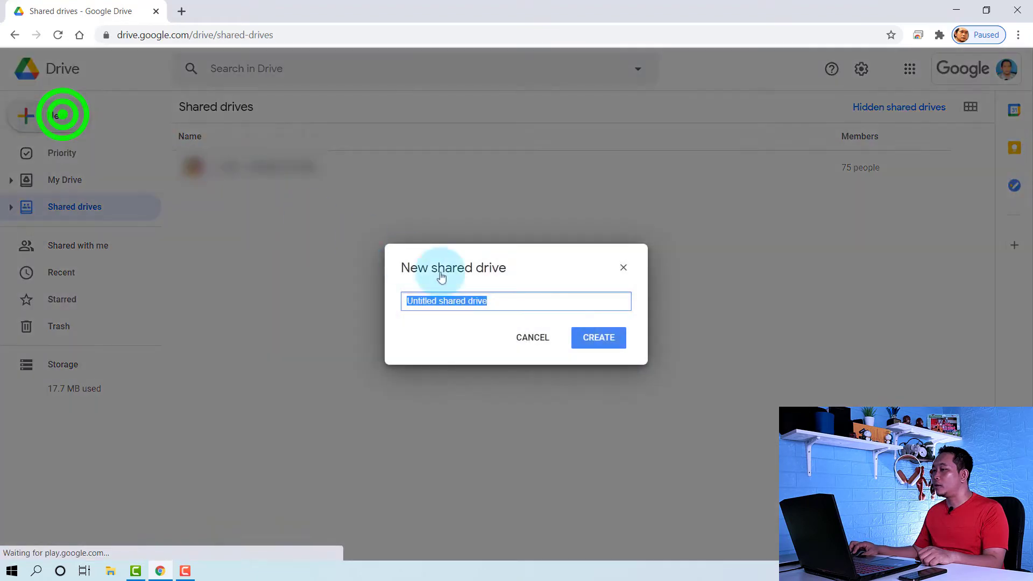
{"action": "type", "text": "tes"}
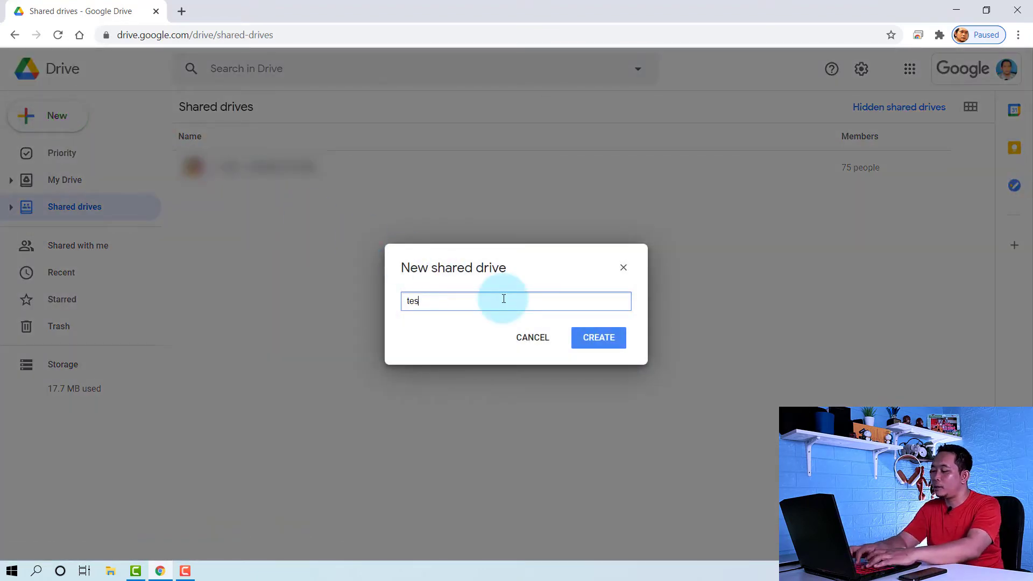
{"action": "type", "text": "t"}
{"action": "key", "text": "BackSpace"}
{"action": "key", "text": "BackSpace"}
{"action": "key", "text": "BackSpace"}
{"action": "key", "text": "BackSpace"}
{"action": "type", "text": "TEST"}
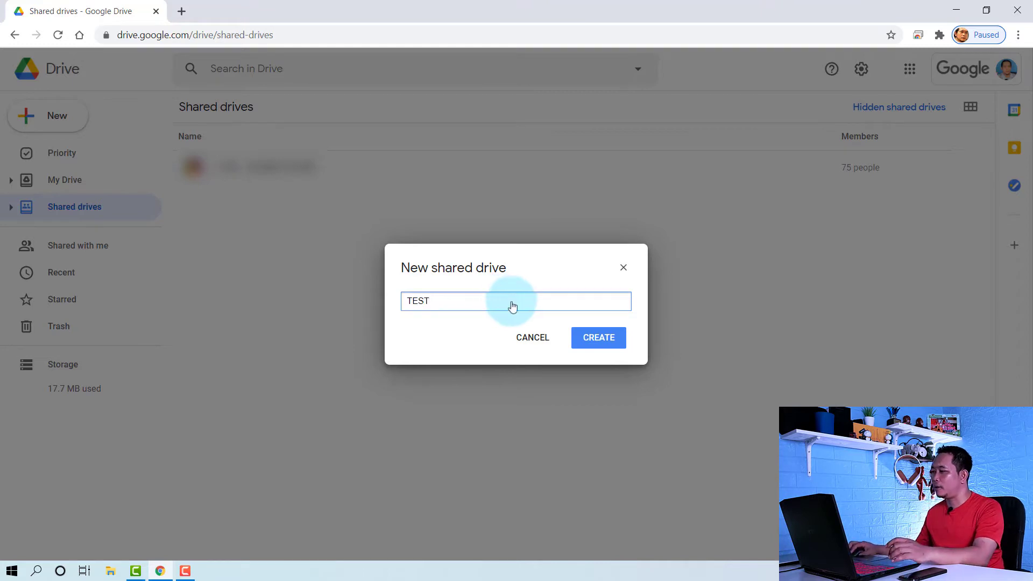
{"action": "left_click", "coordinate": [609, 338]}
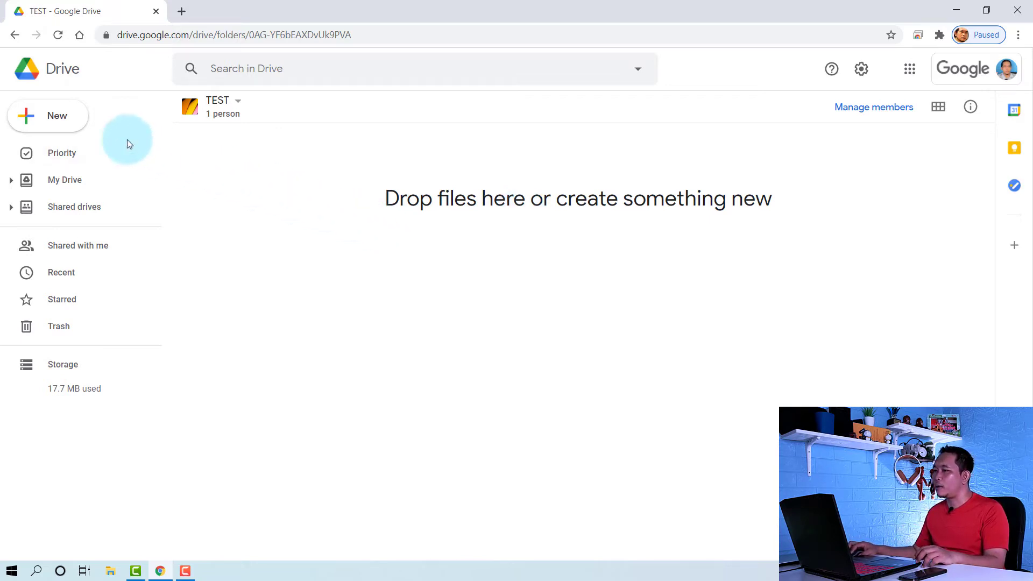
{"action": "left_click", "coordinate": [72, 123]}
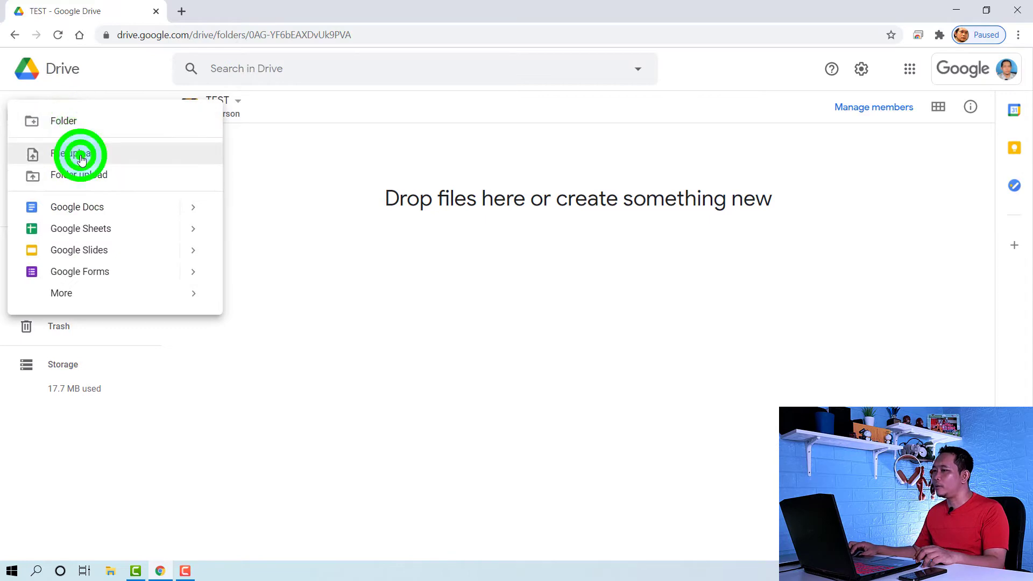
Upload the image IMG_4087.PNG into TEST, then return to the Shared drives list
{"action": "left_click", "coordinate": [81, 157]}
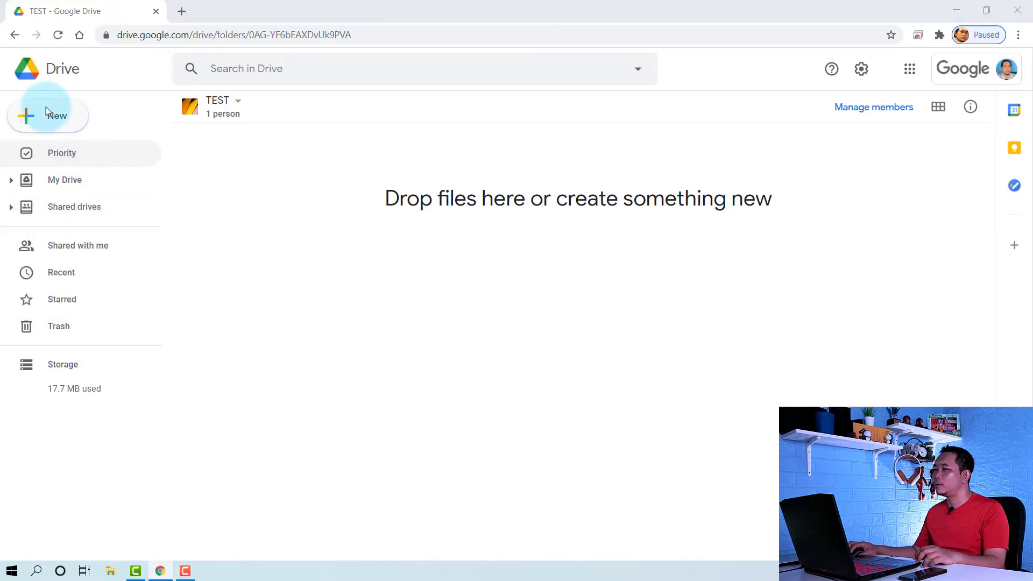
{"action": "left_click", "coordinate": [231, 126]}
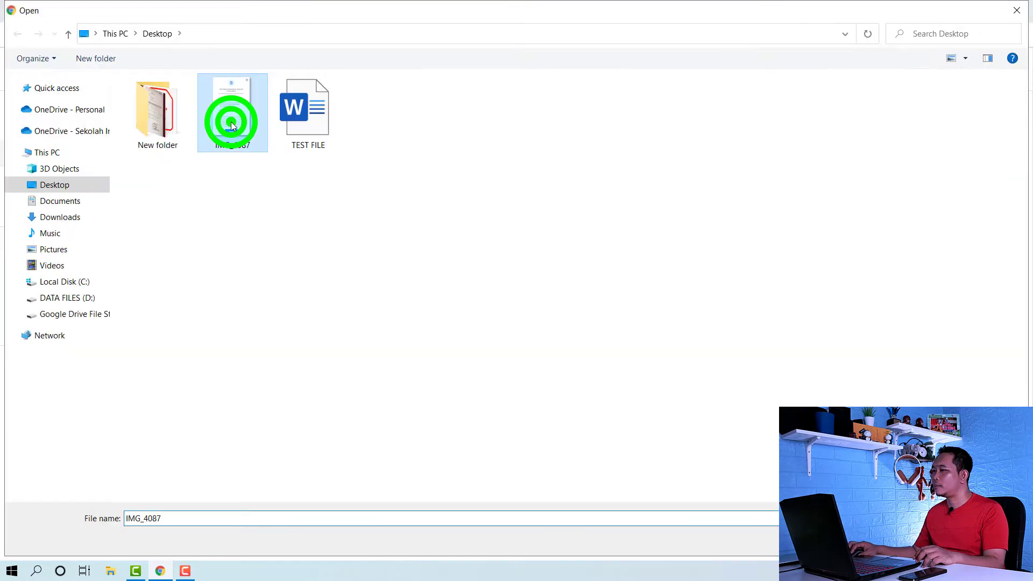
{"action": "double_click", "coordinate": [231, 124]}
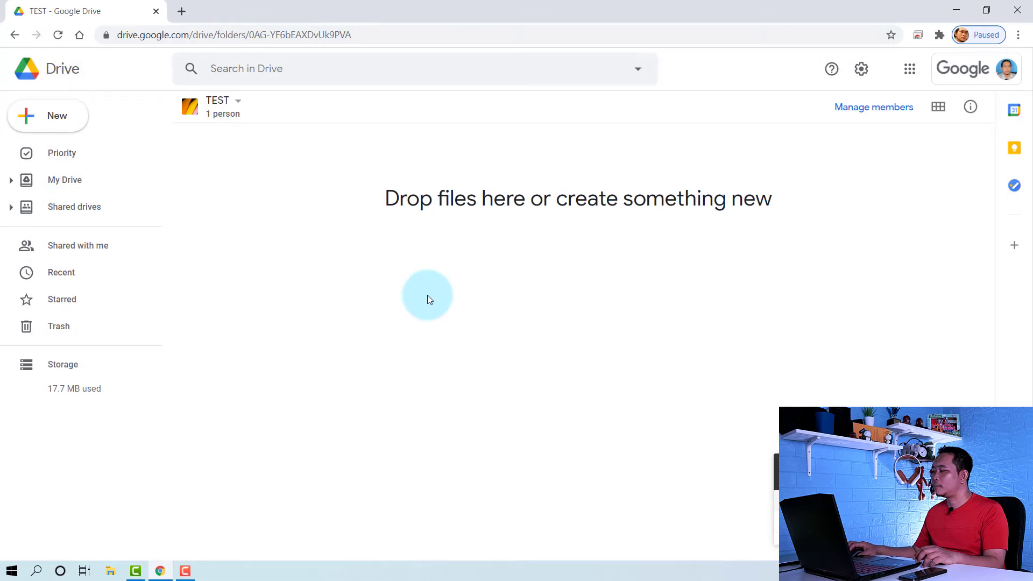
{"action": "left_click", "coordinate": [487, 359]}
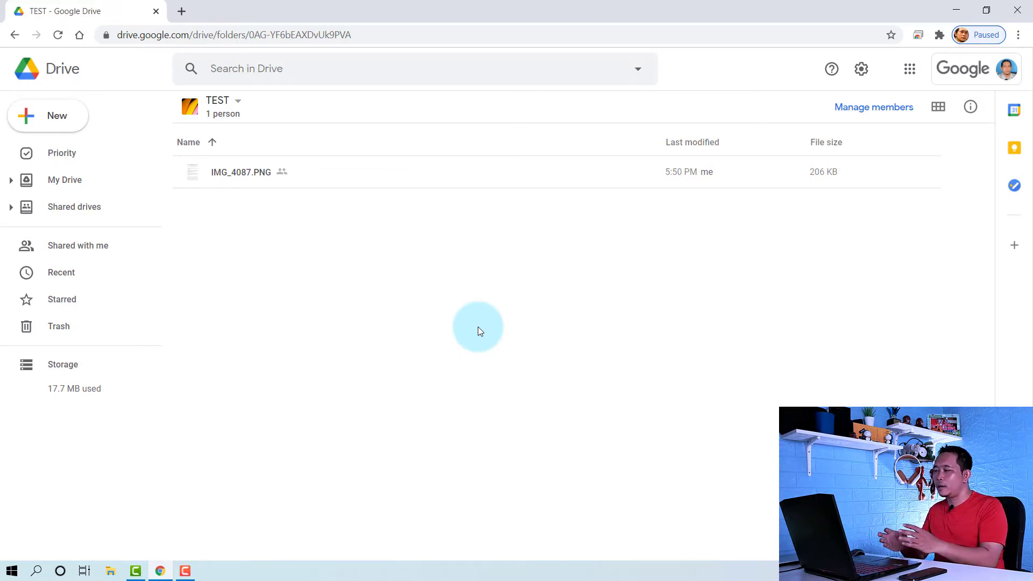
{"action": "left_click", "coordinate": [15, 35]}
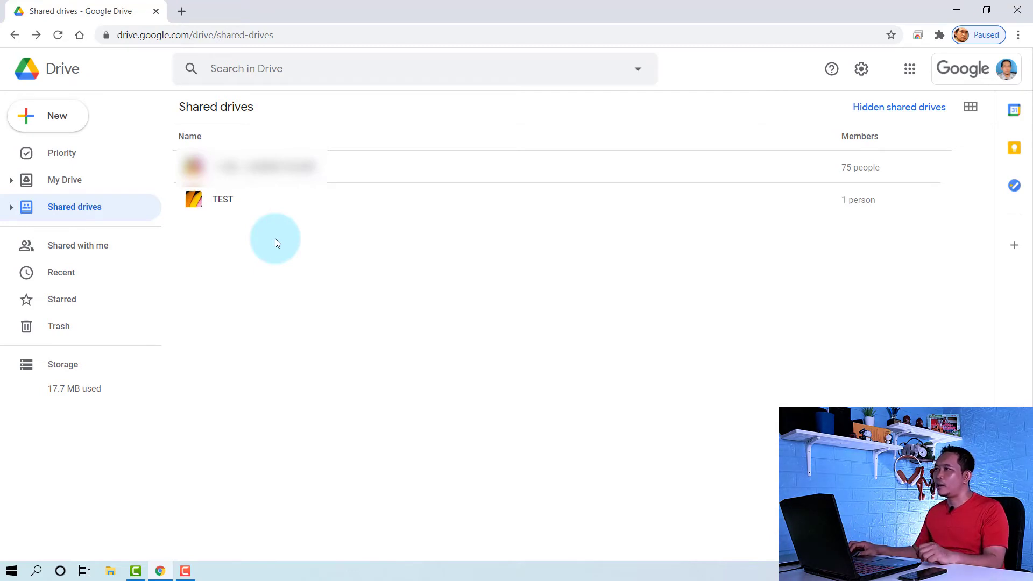
Open the TEST shared drive from the Shared drives list
{"action": "double_click", "coordinate": [227, 201]}
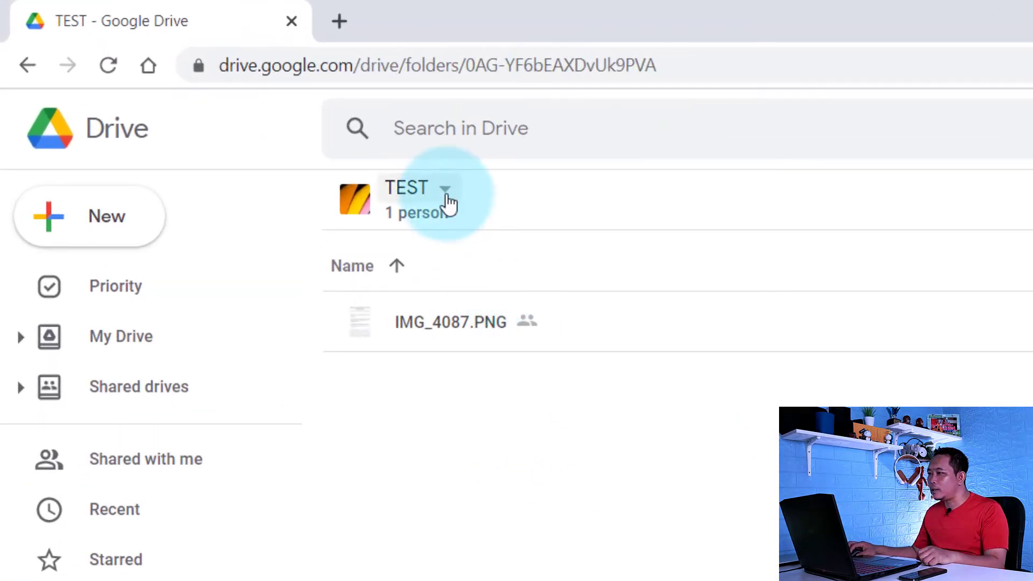
Open the Manage members dialog for the TEST shared drive
{"action": "left_click", "coordinate": [447, 201]}
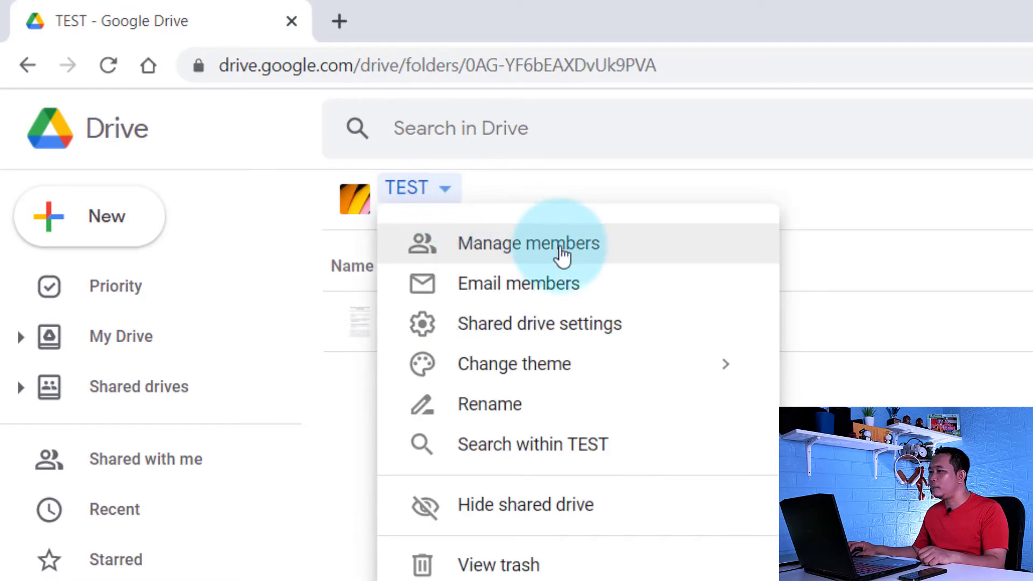
{"action": "left_click", "coordinate": [561, 255]}
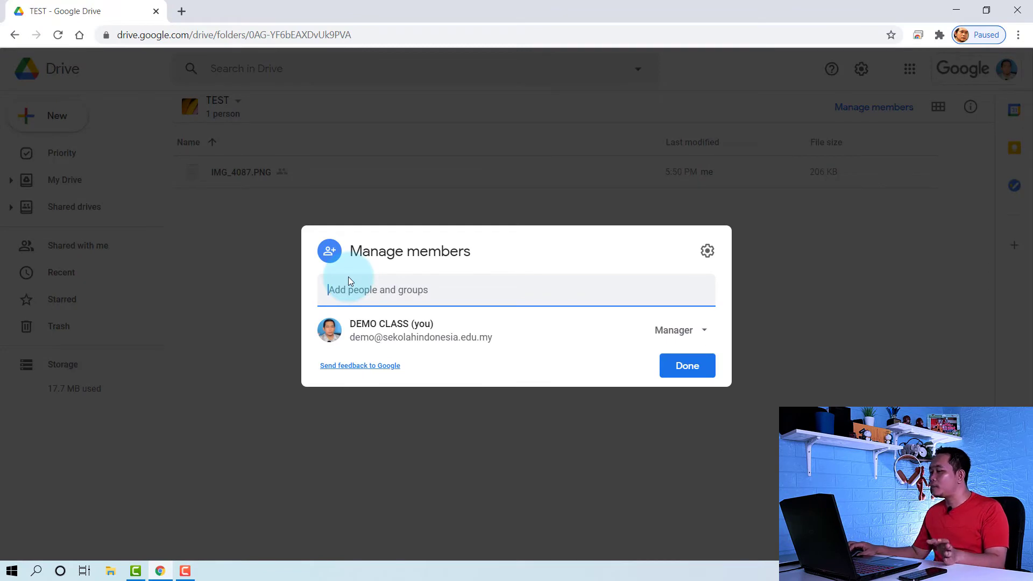
{"action": "left_click", "coordinate": [704, 330]}
{"action": "left_click", "coordinate": [804, 381]}
{"action": "left_click", "coordinate": [232, 102]}
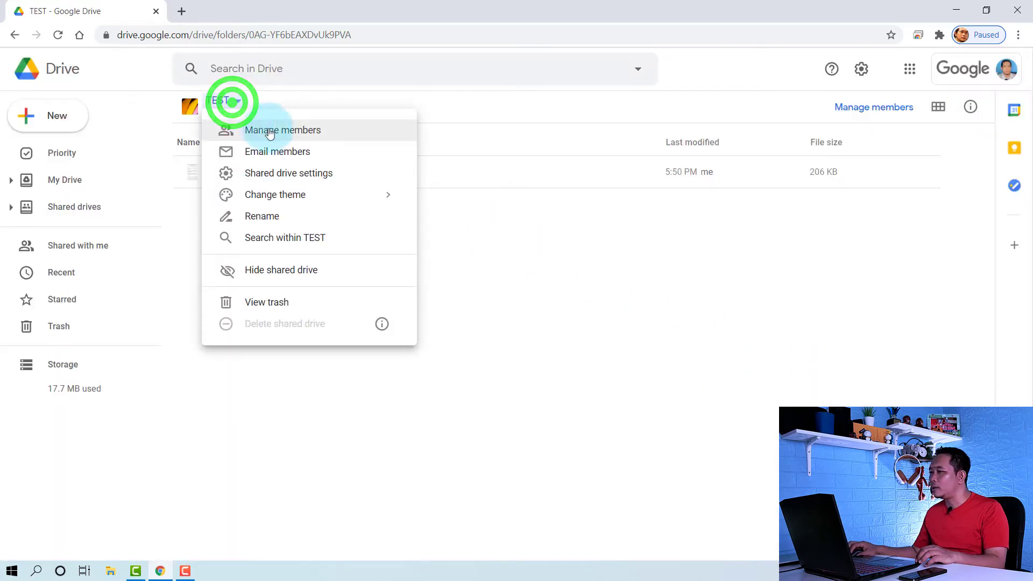
{"action": "left_click", "coordinate": [268, 133]}
Add two suggested contacts as Content managers and untick Notify people
{"action": "type", "text": "B"}
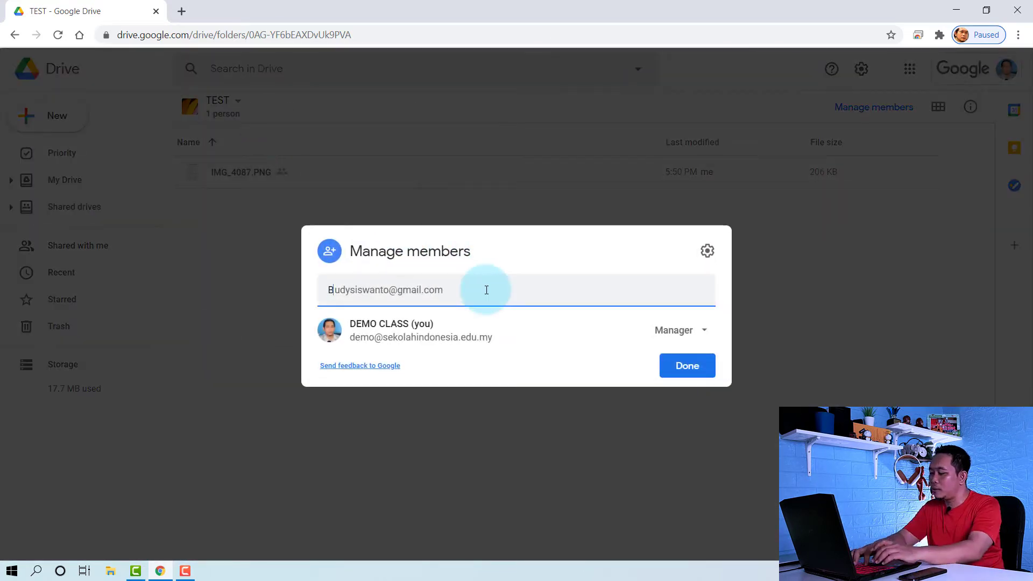
{"action": "type", "text": "UD"}
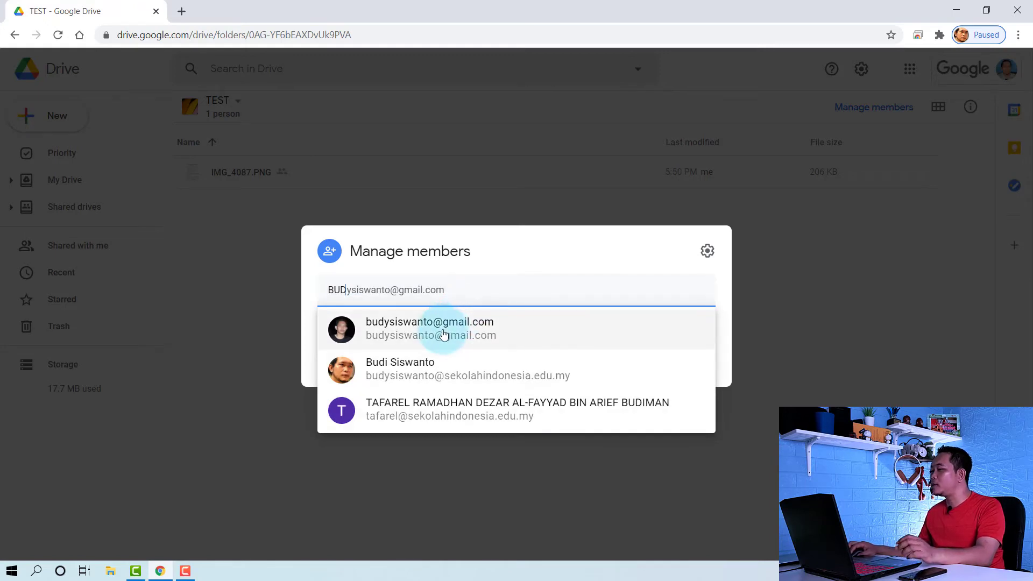
{"action": "mouse_move", "coordinate": [443, 335]}
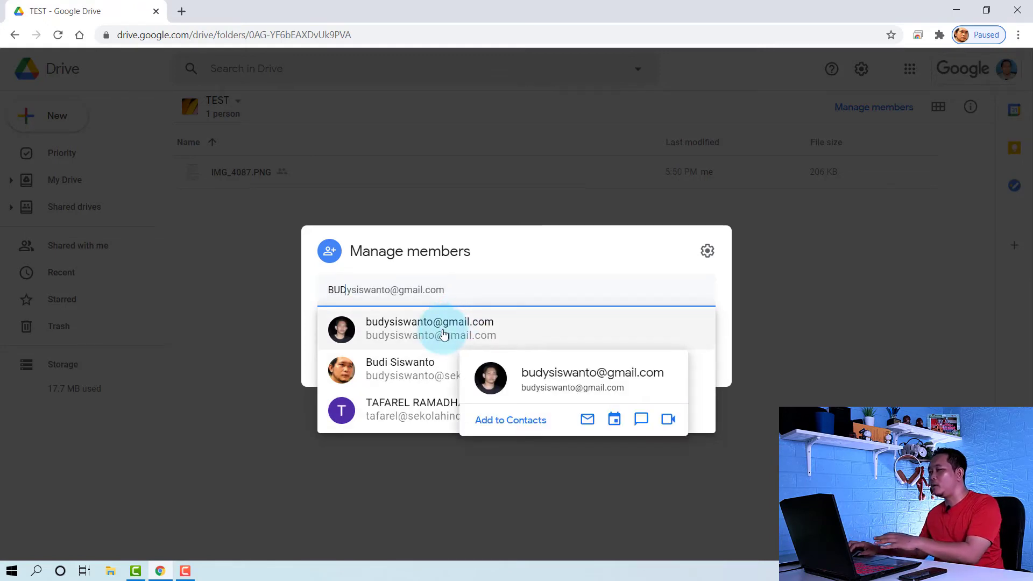
{"action": "left_click", "coordinate": [443, 335]}
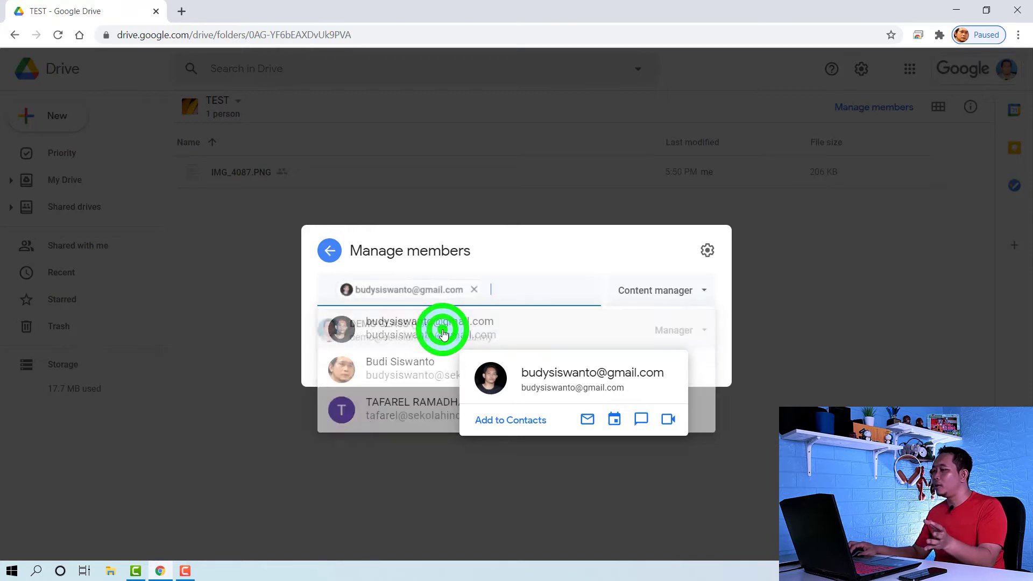
{"action": "left_click", "coordinate": [523, 228]}
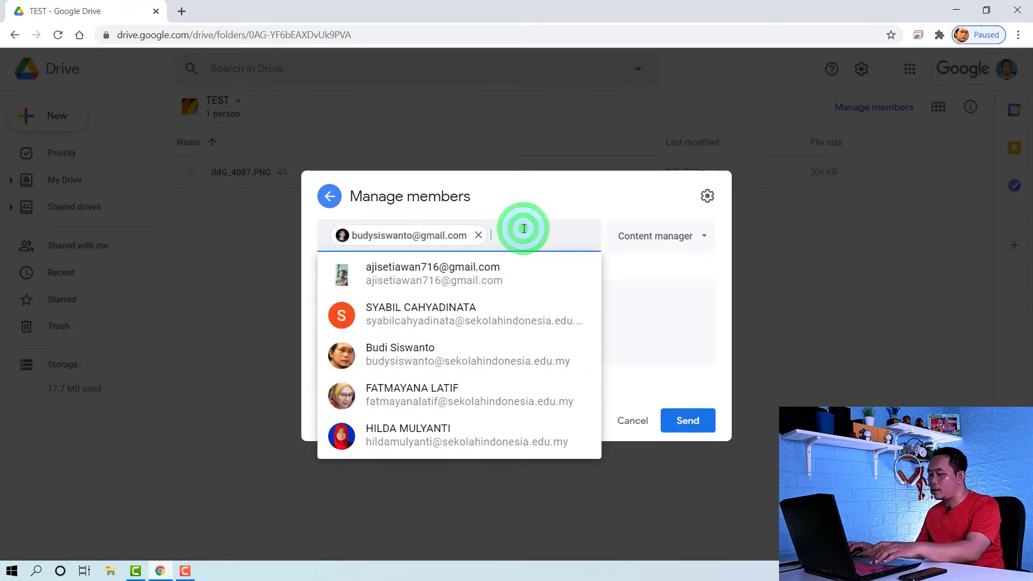
{"action": "key", "text": "Down"}
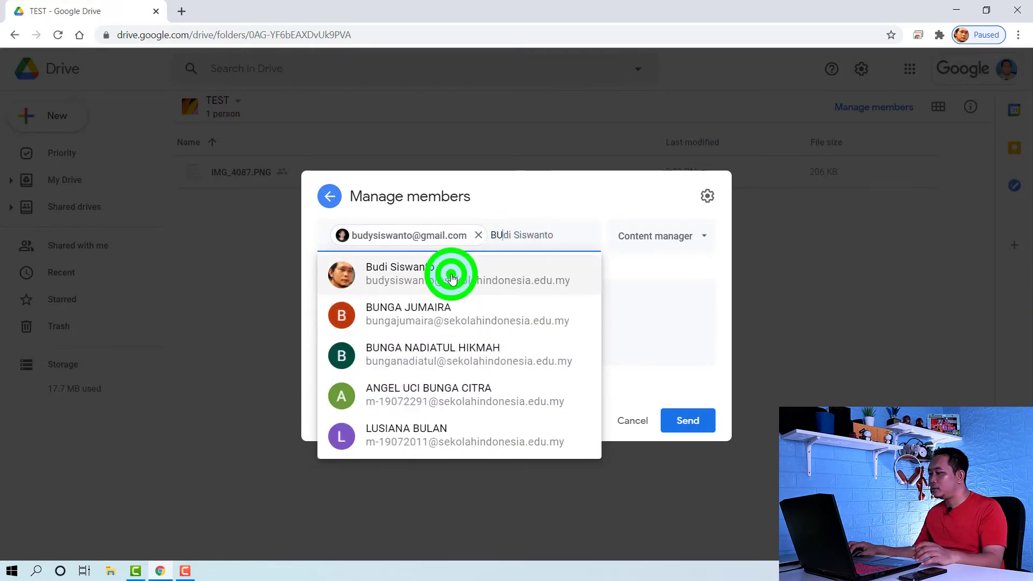
{"action": "left_click", "coordinate": [452, 276]}
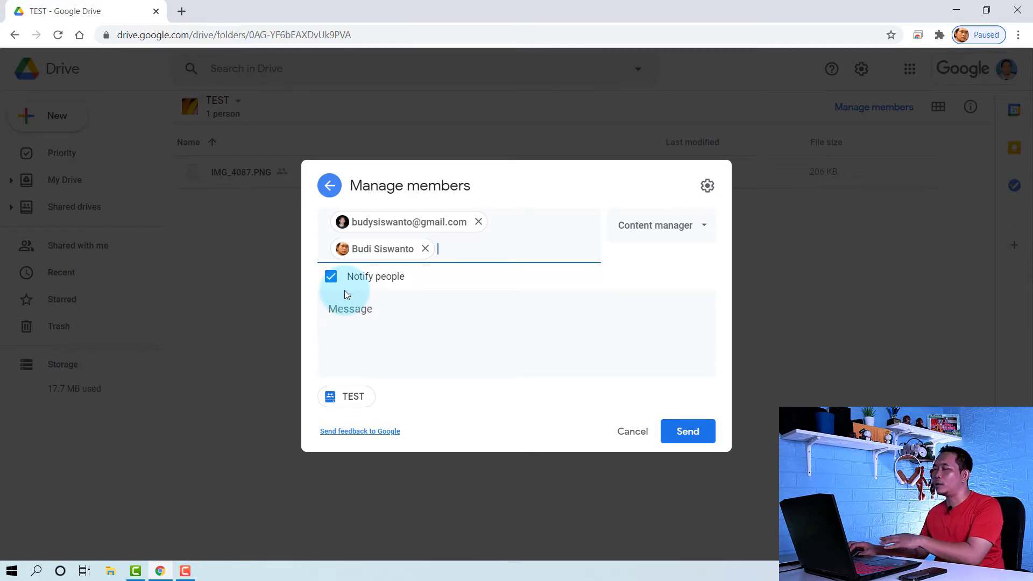
{"action": "left_click", "coordinate": [358, 310]}
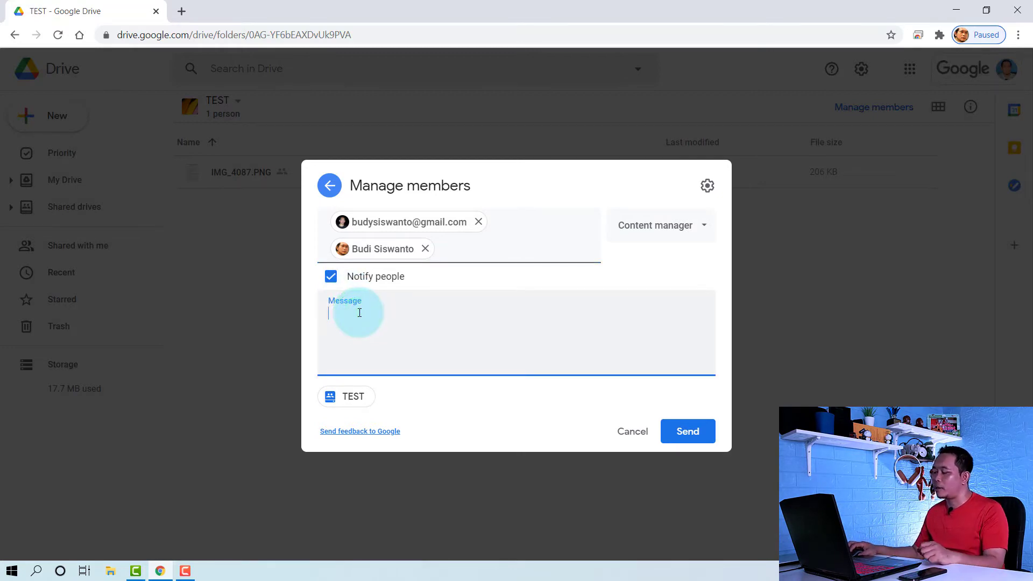
{"action": "left_click", "coordinate": [332, 280]}
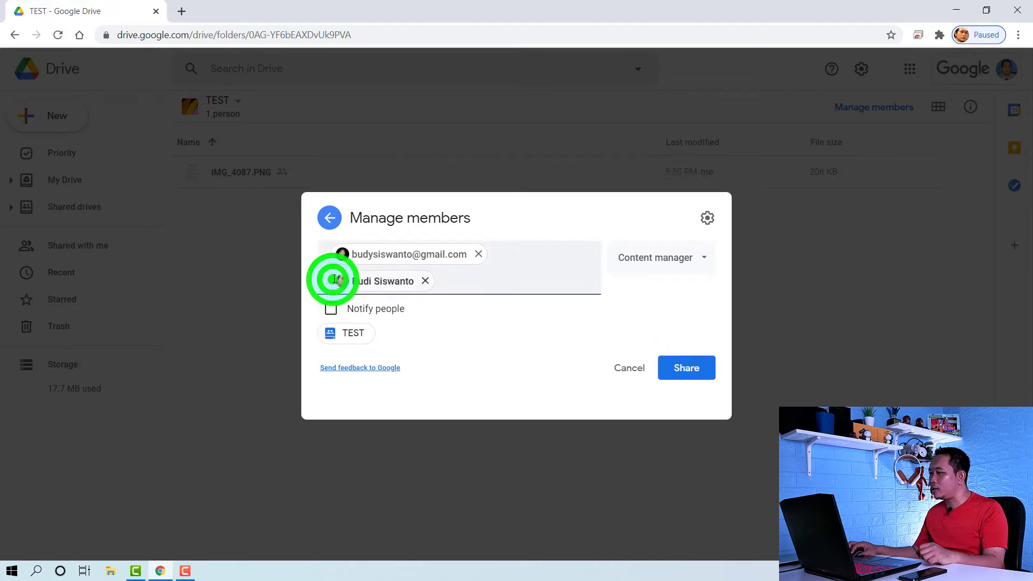
Share TEST with both invitees, accepting the outside-organization warning with Share anyway
{"action": "left_click", "coordinate": [694, 384]}
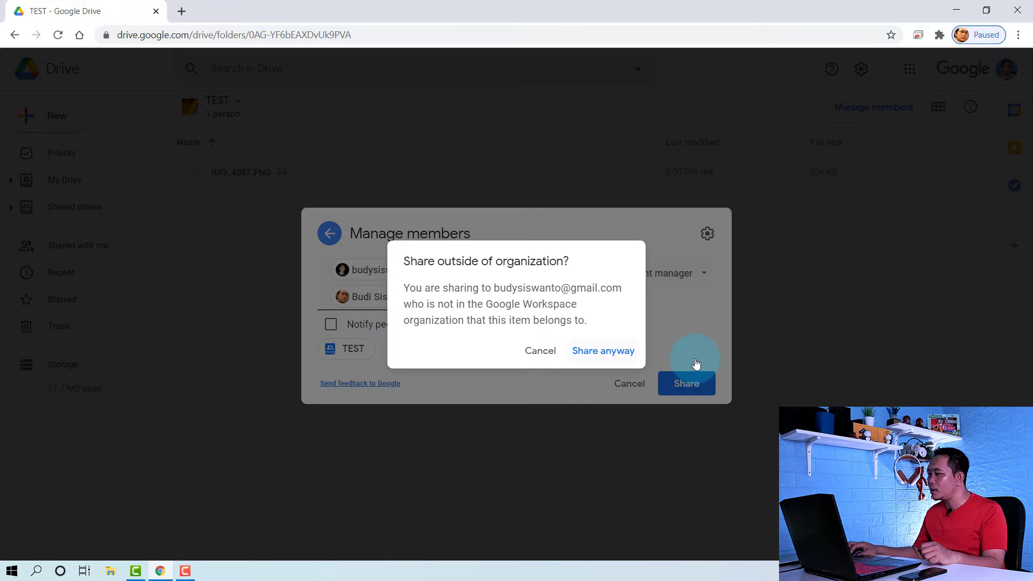
{"action": "left_click", "coordinate": [496, 290]}
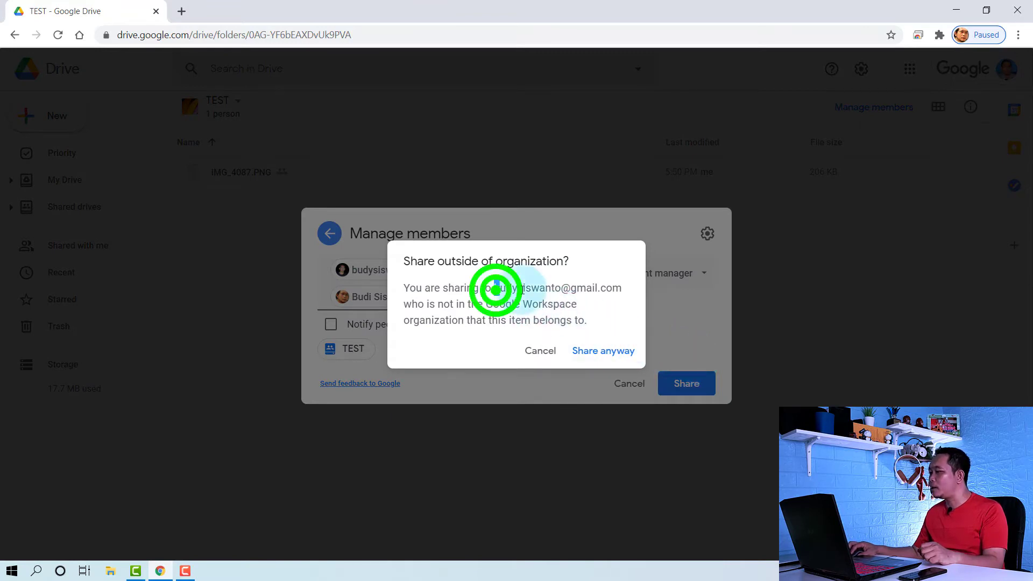
{"action": "left_click_drag", "start_coordinate": [501, 290], "coordinate": [632, 290]}
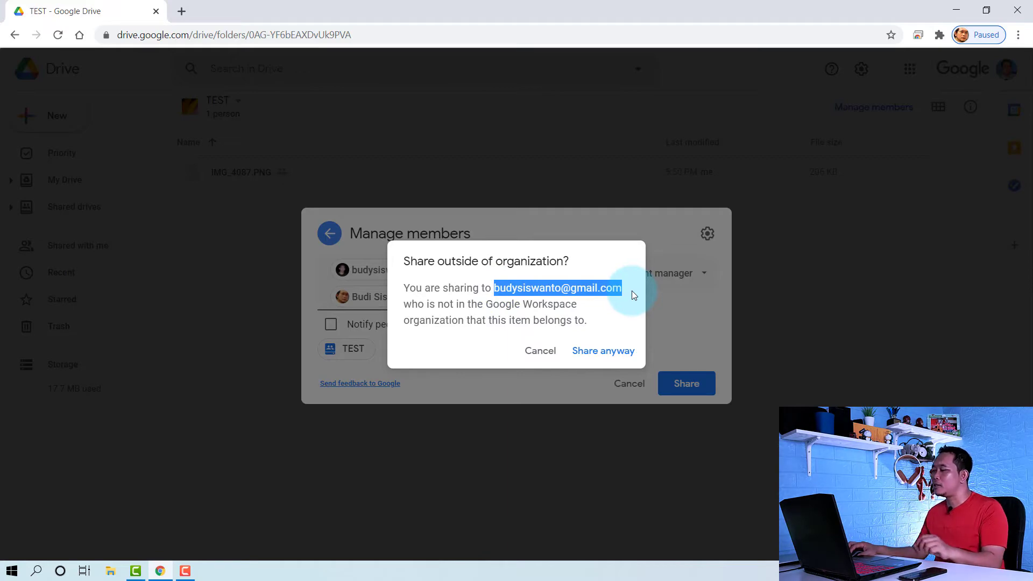
{"action": "left_click", "coordinate": [614, 354]}
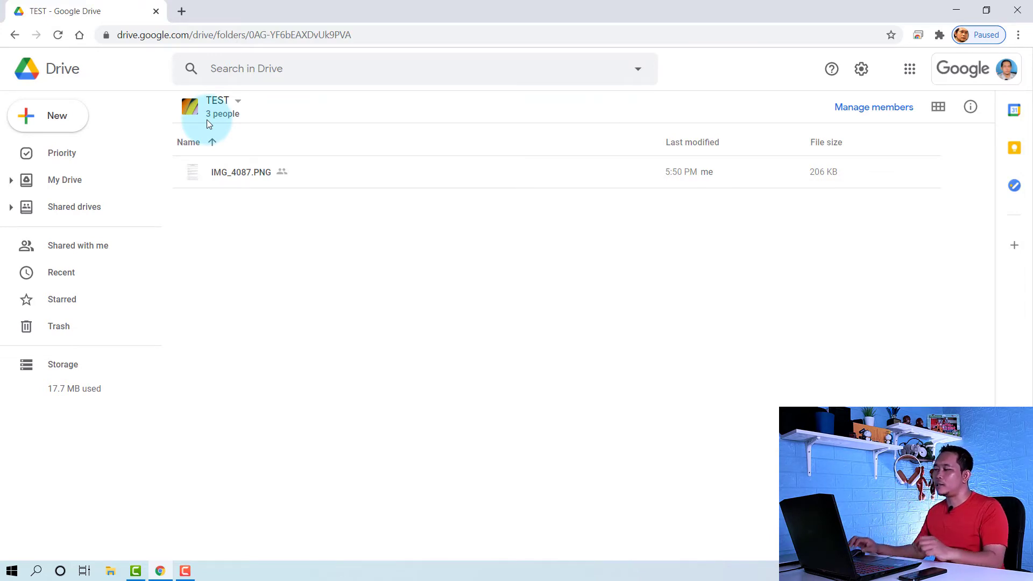
Open TEST's member list and the school-account member's role drop-down
{"action": "left_click", "coordinate": [238, 102]}
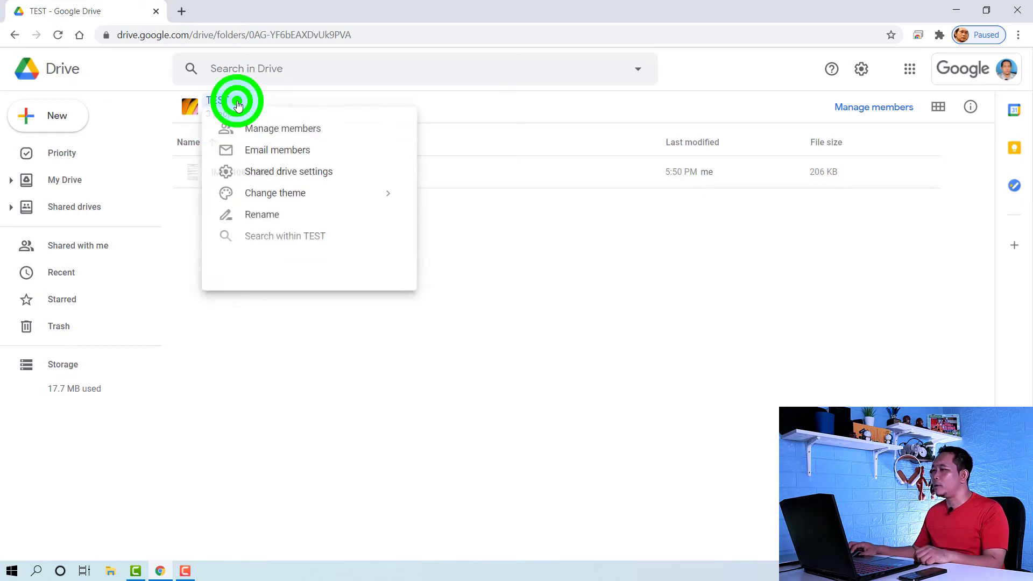
{"action": "left_click", "coordinate": [270, 130]}
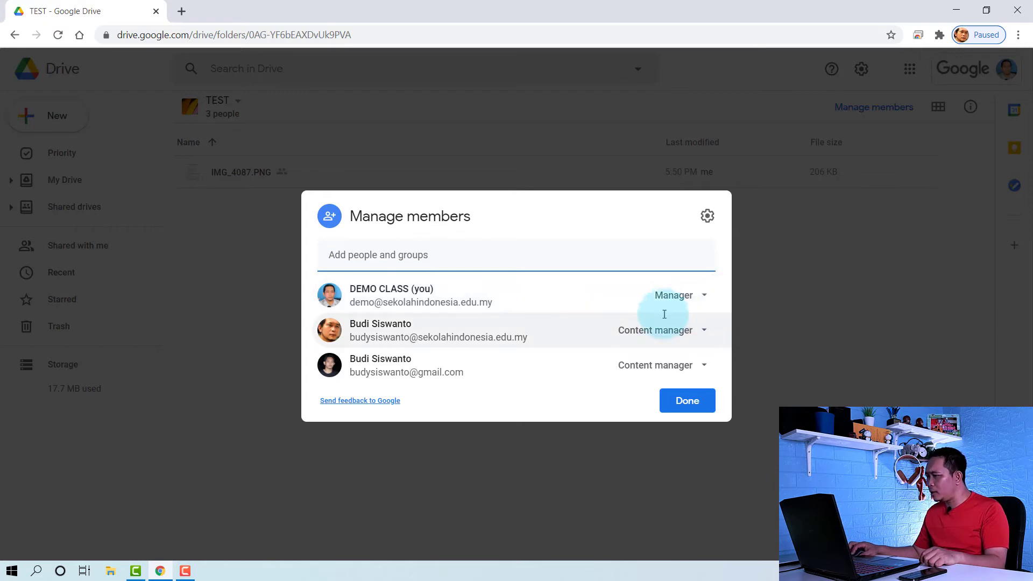
{"action": "mouse_move", "coordinate": [503, 356]}
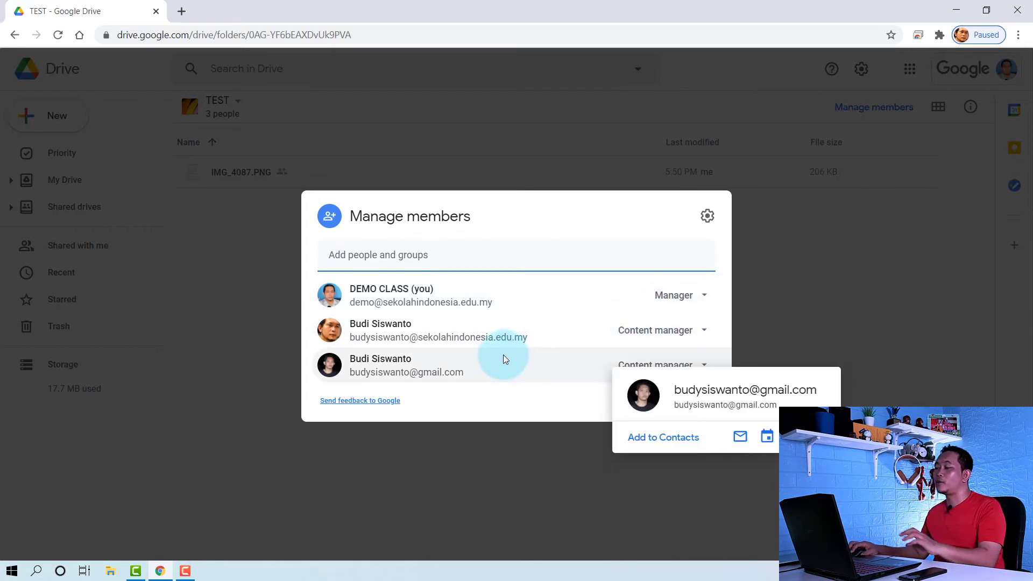
{"action": "left_click", "coordinate": [704, 332]}
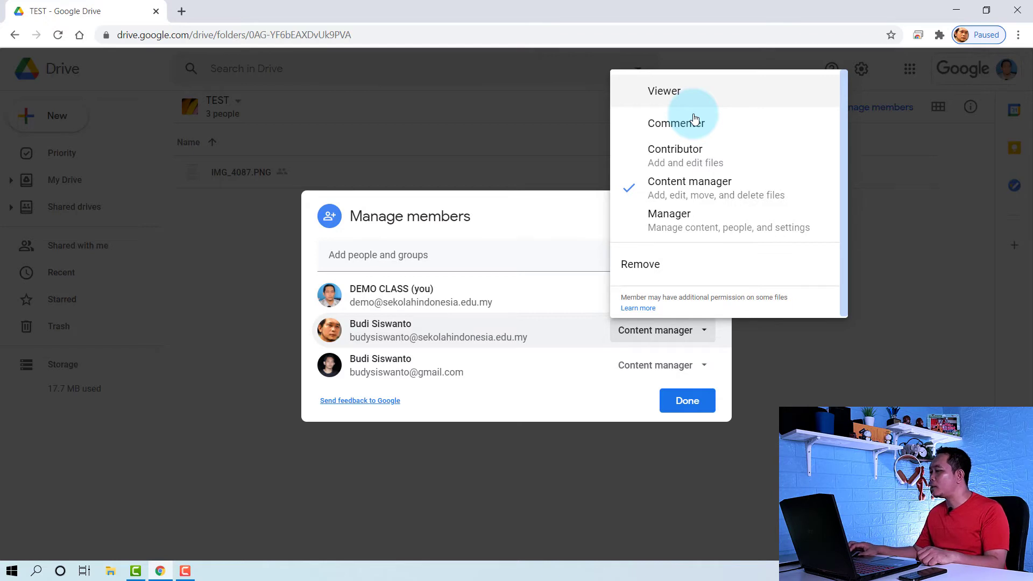
Keep the school member as Content manager, make the outside member Contributor, and save
{"action": "left_click", "coordinate": [705, 331]}
{"action": "left_click", "coordinate": [705, 331]}
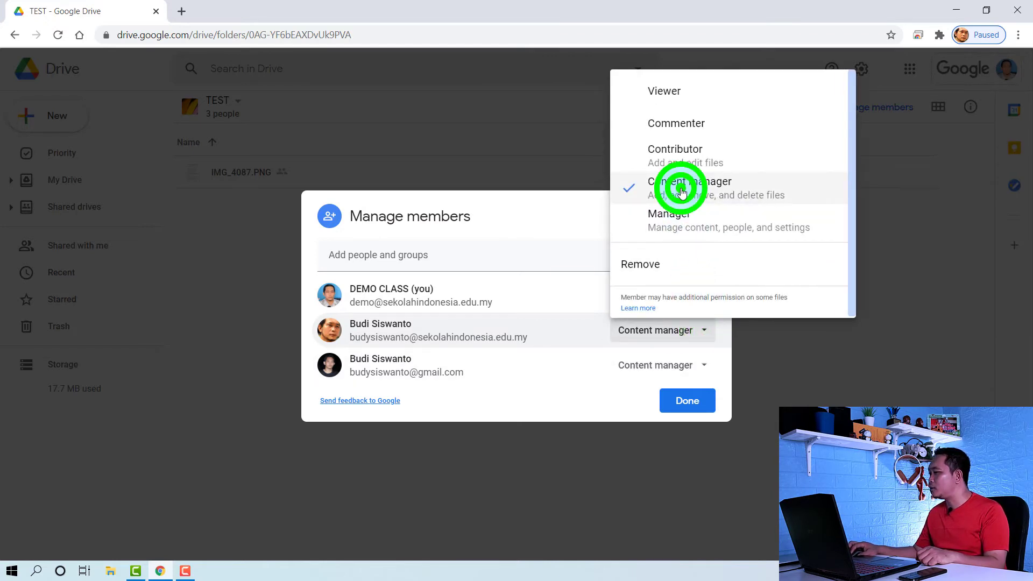
{"action": "left_click", "coordinate": [681, 192]}
{"action": "left_click", "coordinate": [705, 365]}
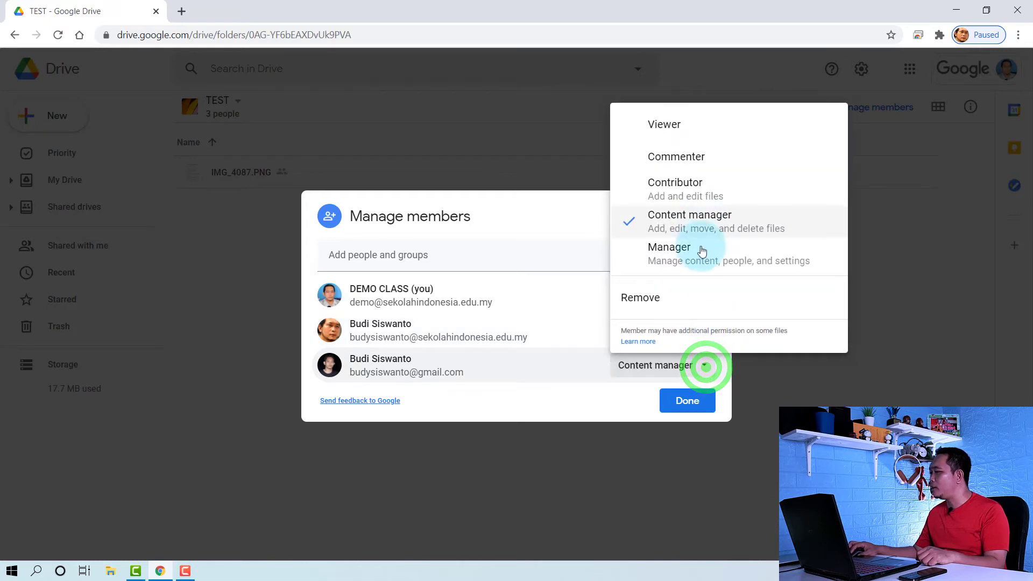
{"action": "left_click", "coordinate": [697, 187]}
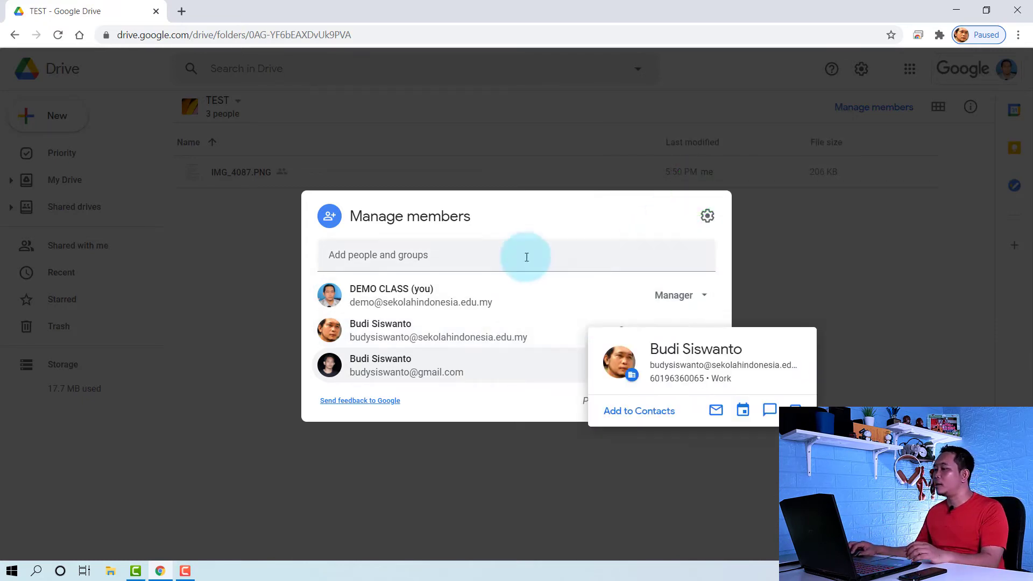
{"action": "left_click", "coordinate": [473, 203]}
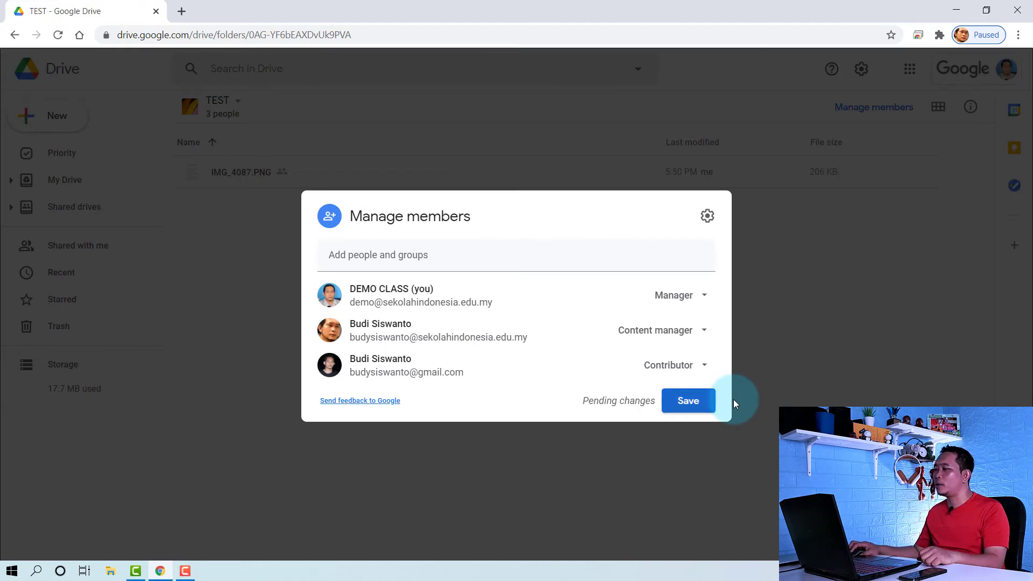
{"action": "left_click", "coordinate": [696, 406]}
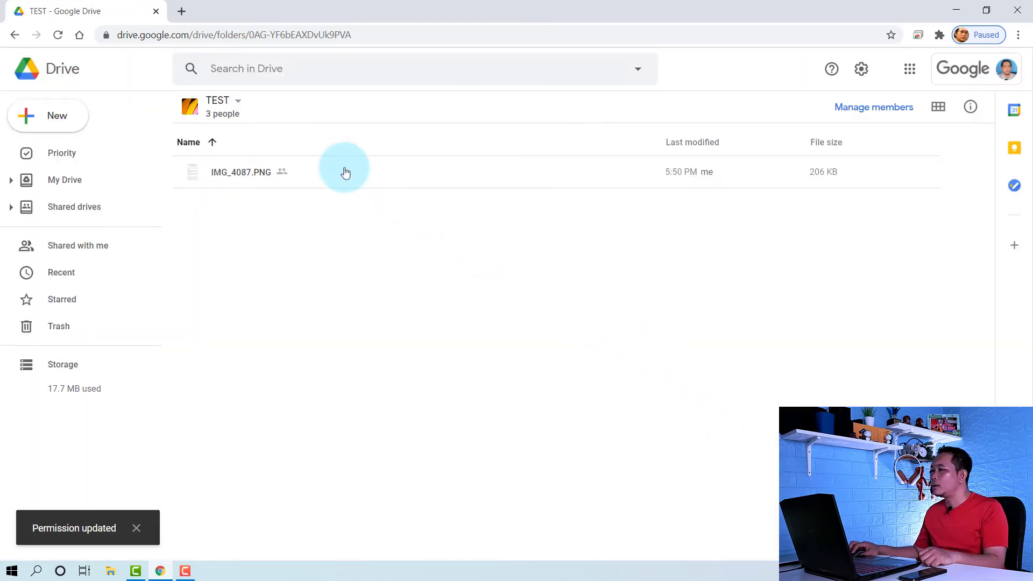
Use Change theme > Pick from gallery to select the coloured pencils image for TEST
{"action": "left_click", "coordinate": [238, 102]}
{"action": "key", "text": "Down"}
{"action": "key", "text": "Down"}
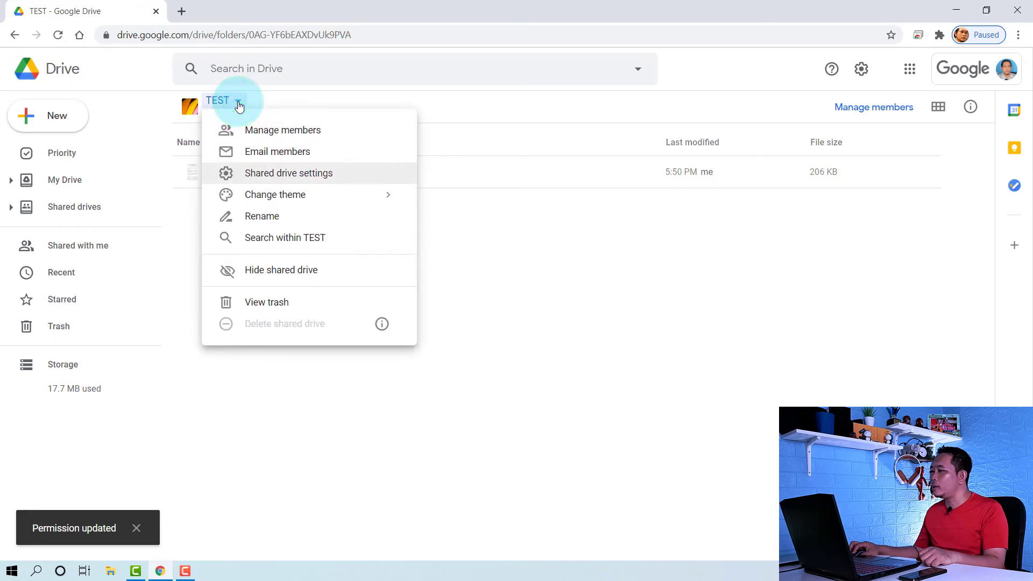
{"action": "key", "text": "Down"}
{"action": "key", "text": "Right"}
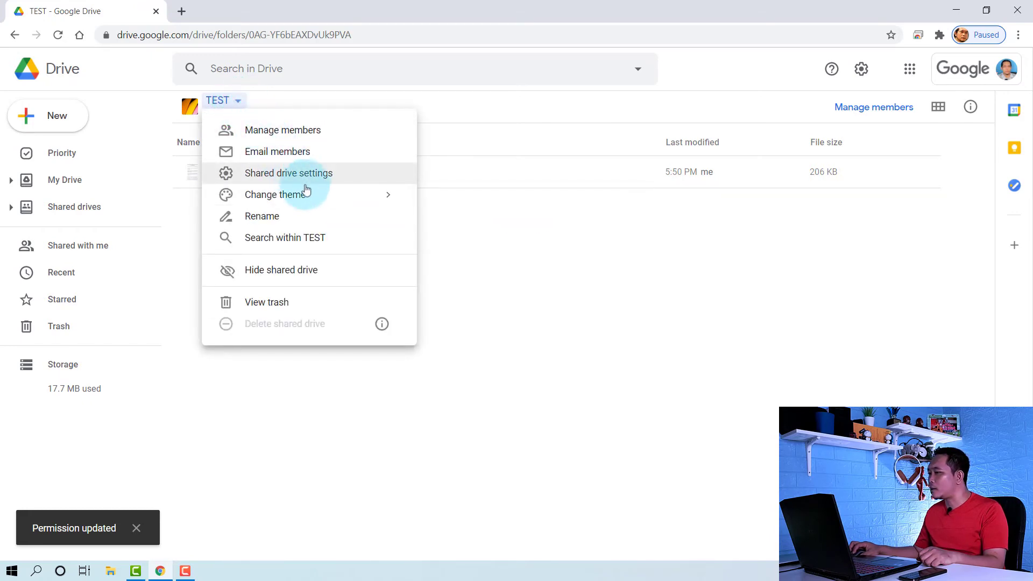
{"action": "mouse_move", "coordinate": [312, 198]}
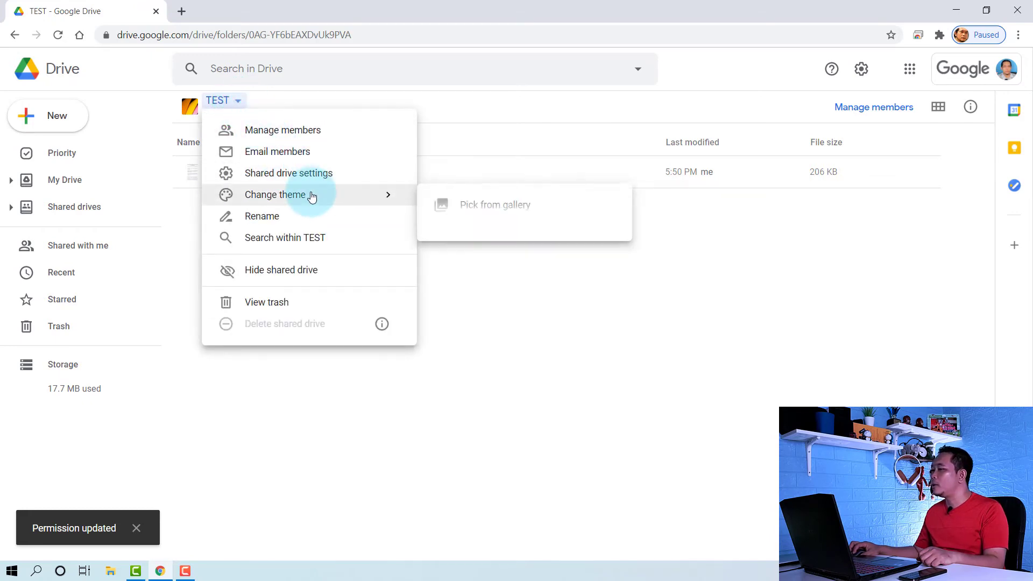
{"action": "left_click", "coordinate": [468, 208]}
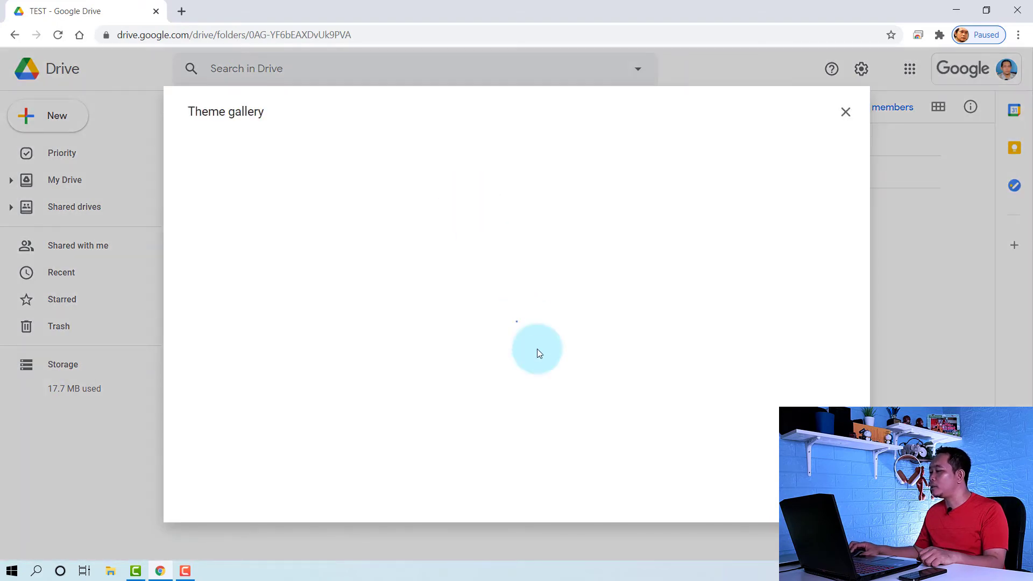
{"action": "scroll", "coordinate": [538, 354], "scroll_direction": "down", "scroll_amount": 2}
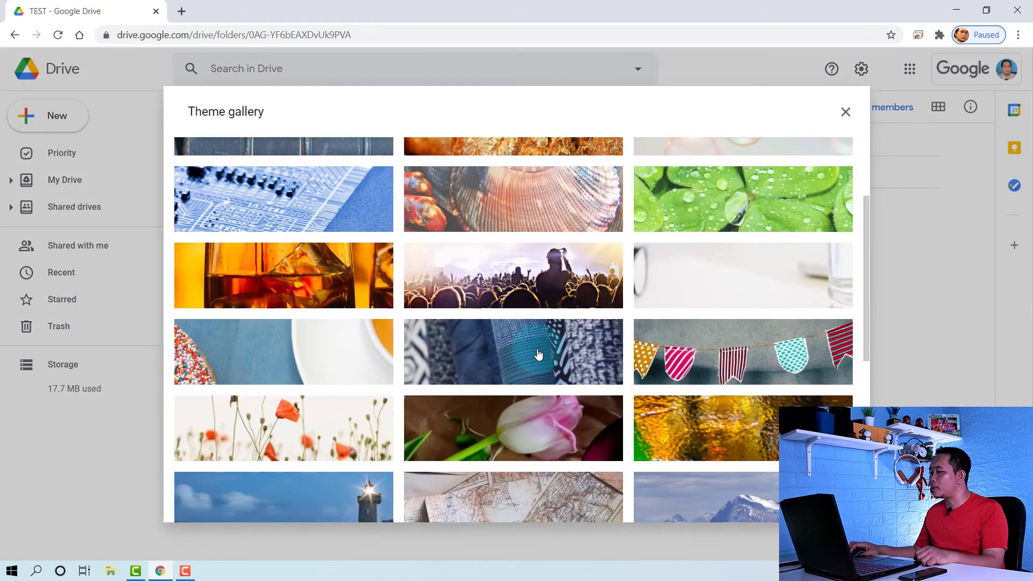
{"action": "scroll", "coordinate": [592, 344], "scroll_direction": "down", "scroll_amount": 5}
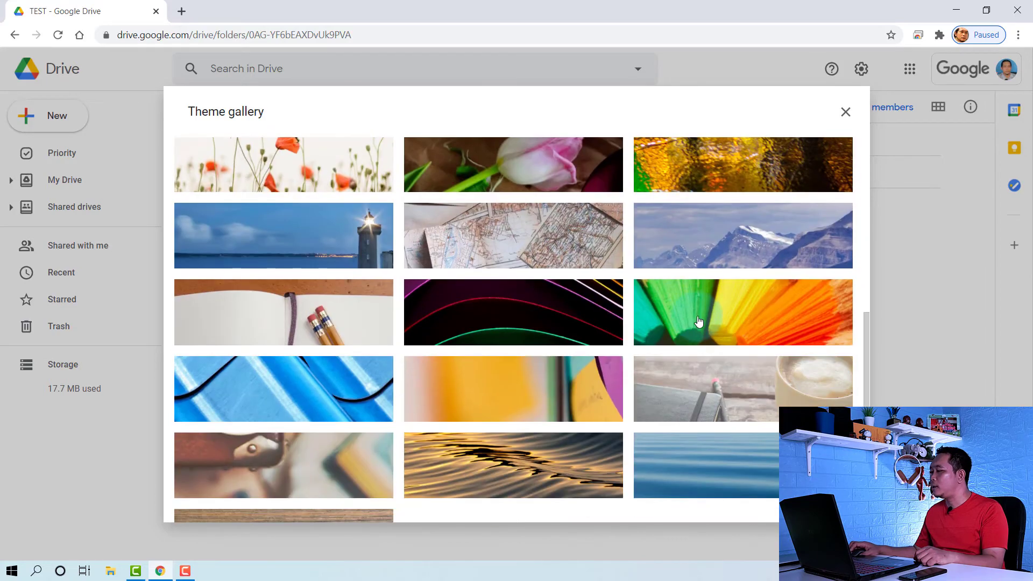
{"action": "left_click", "coordinate": [697, 321]}
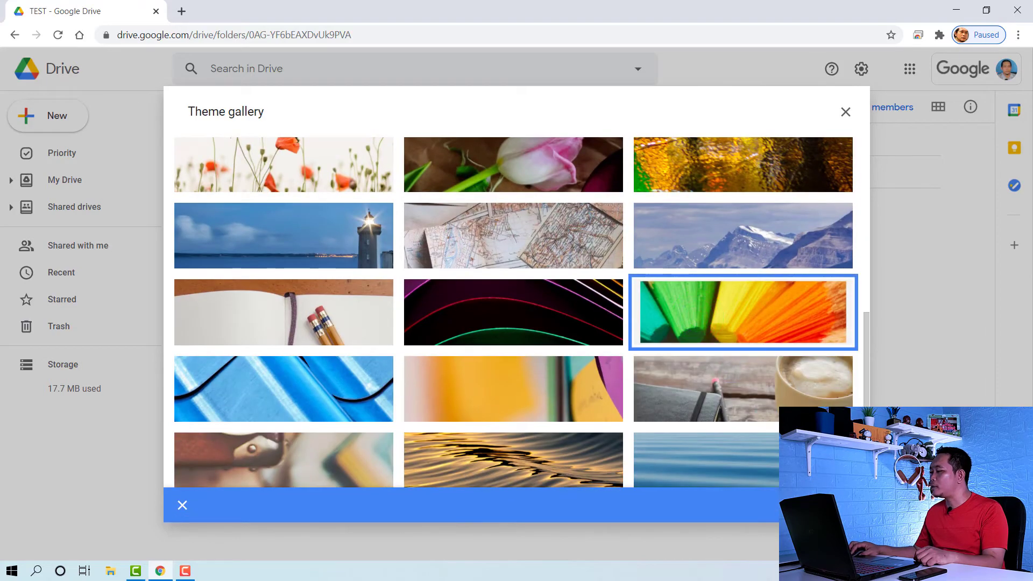
{"action": "left_click", "coordinate": [831, 503]}
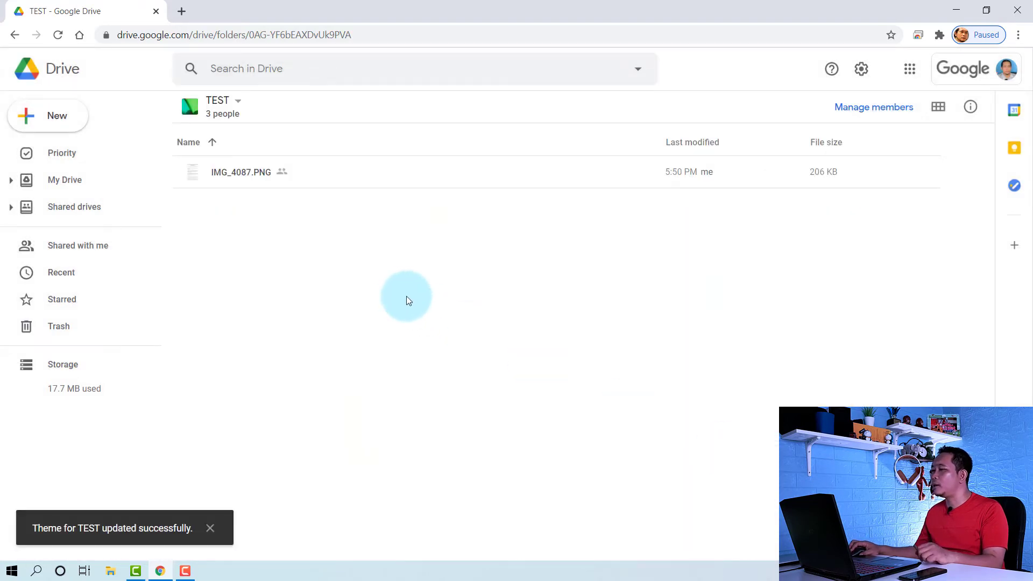